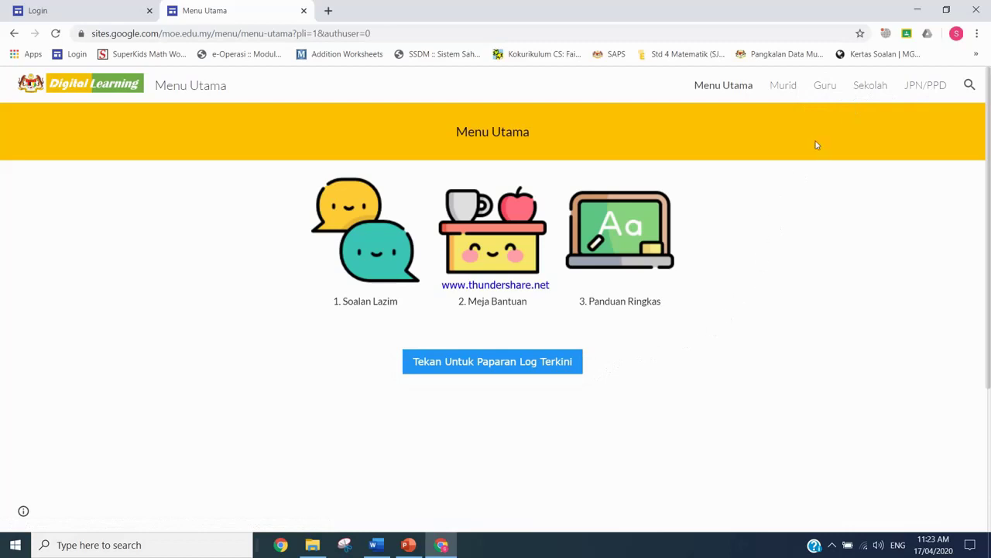
Step: Open the Pembelajaran Digital@rumah resources page from the Guru section of the Digital Learning site
click(827, 91)
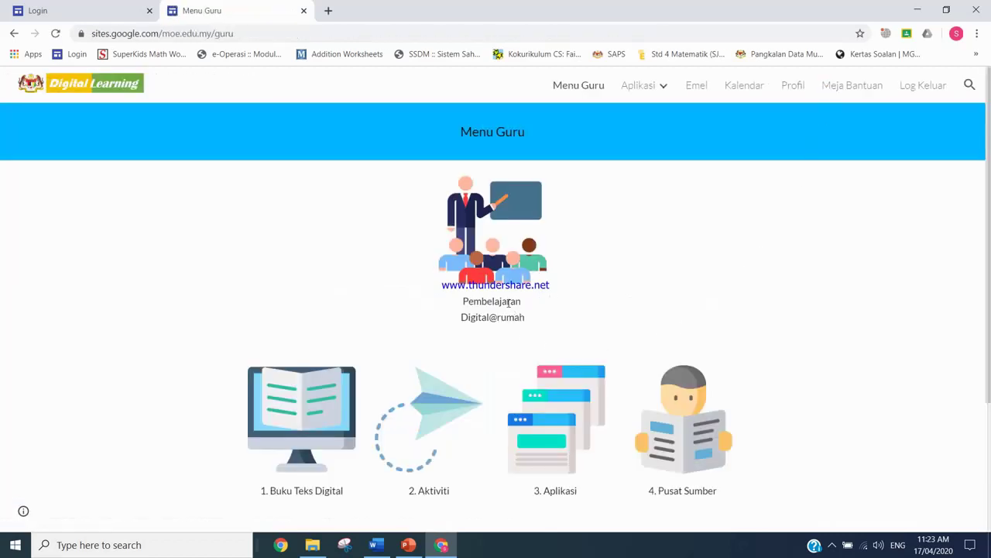
scroll(505, 308, down, 3)
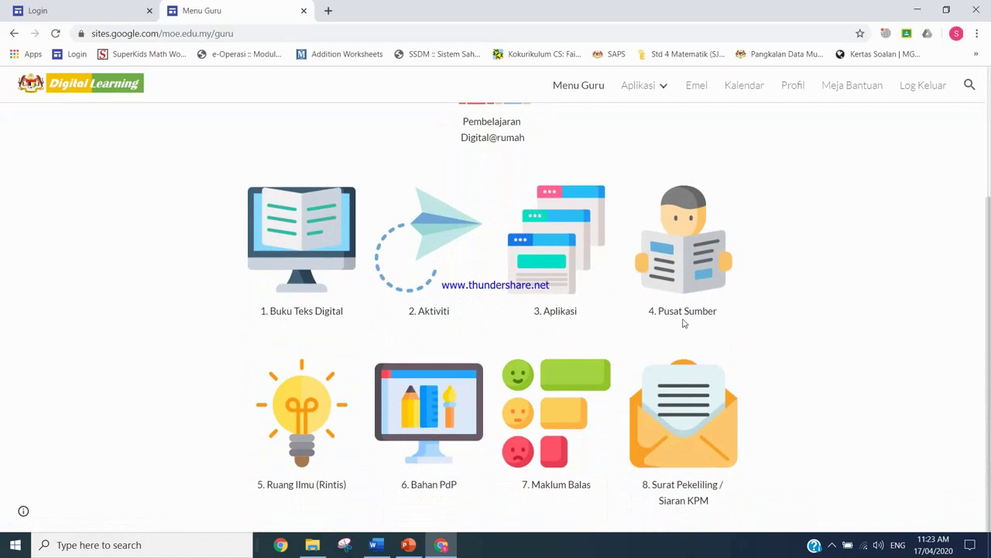
scroll(553, 390, up, 3)
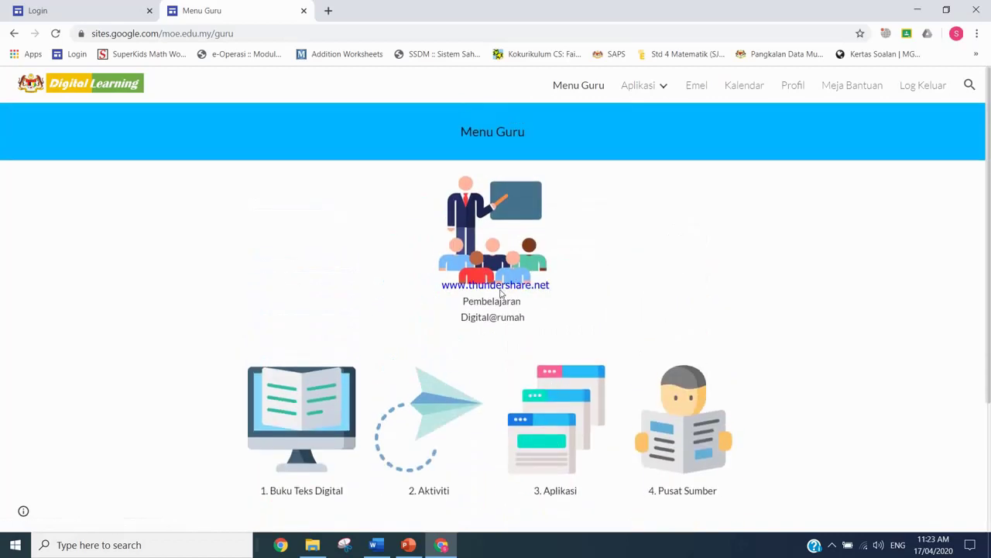
click(508, 216)
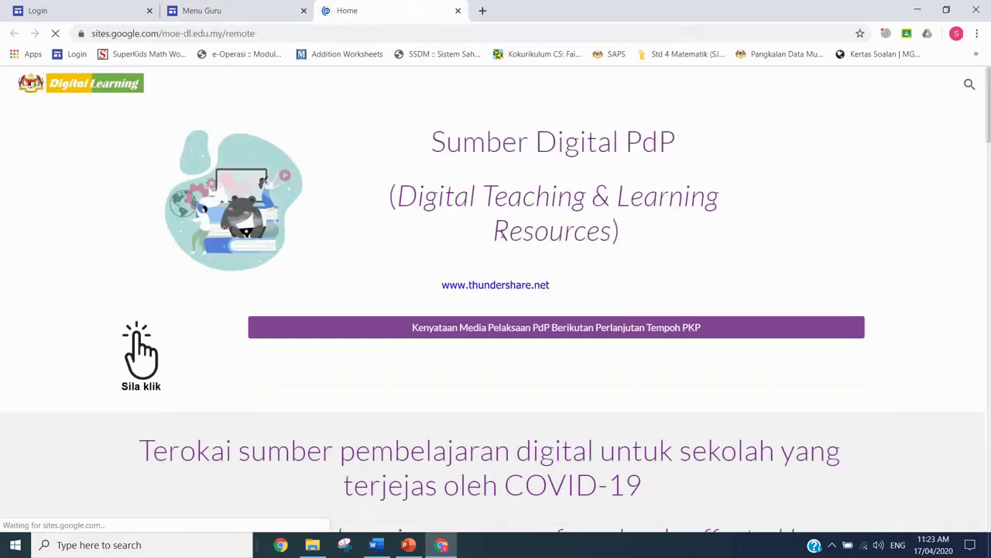
Step: Open Google Classroom from the teaching tools listed on the digital resources page
scroll(550, 267, down, 2)
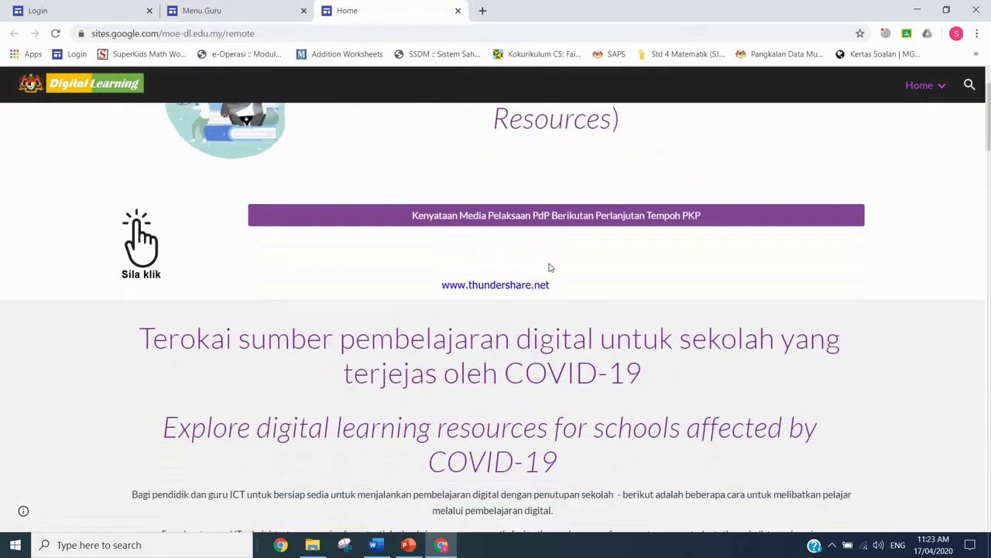
scroll(549, 268, down, 8)
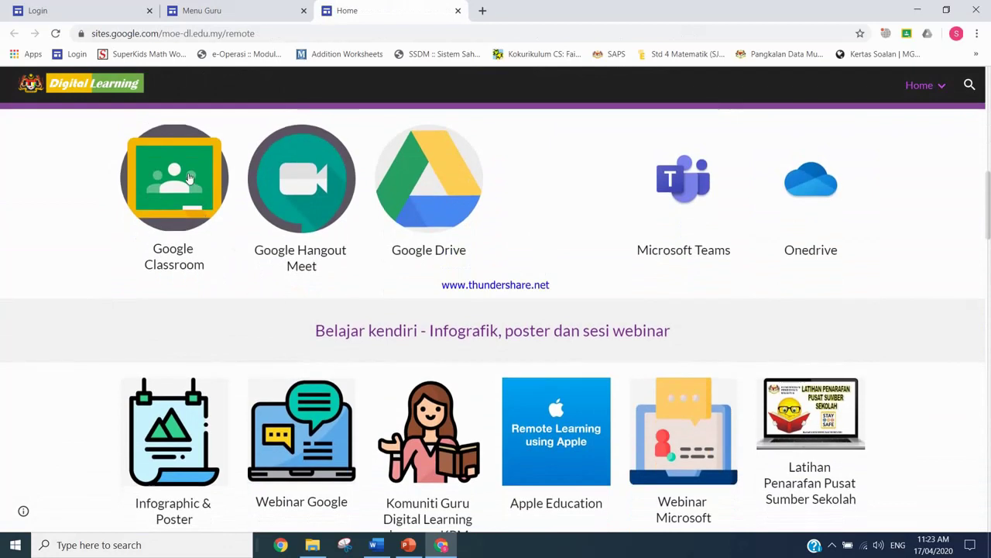
click(188, 178)
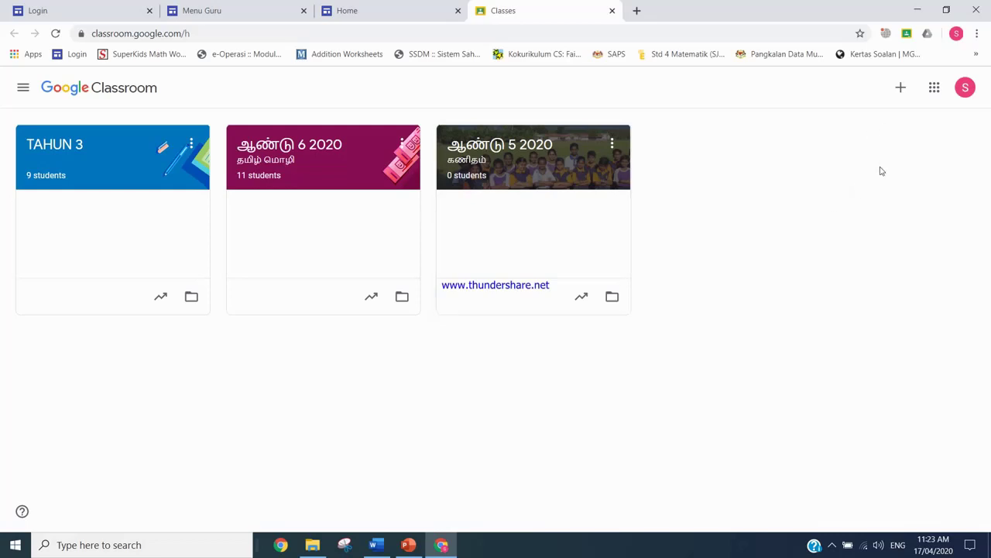
Step: Create a class named Tahun 6 with the subject Matematik, leaving the section and room blank
click(901, 89)
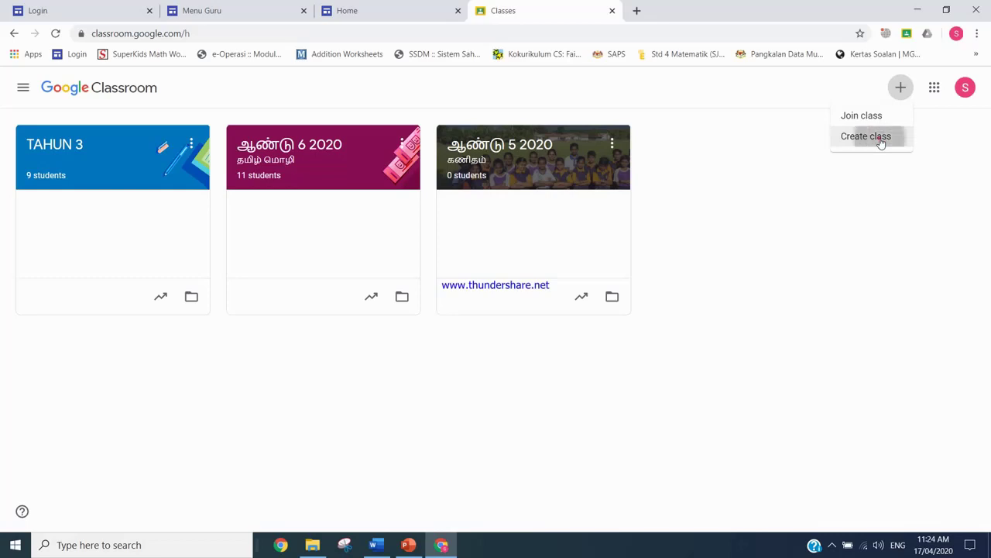
click(881, 141)
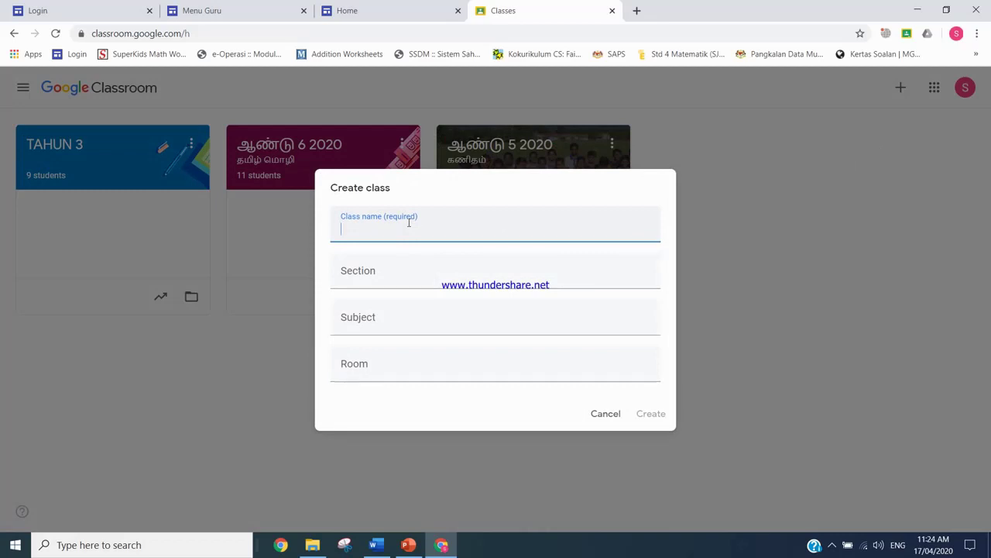
text(6)
key(BackSpace)
text(Tahun 6)
click(366, 278)
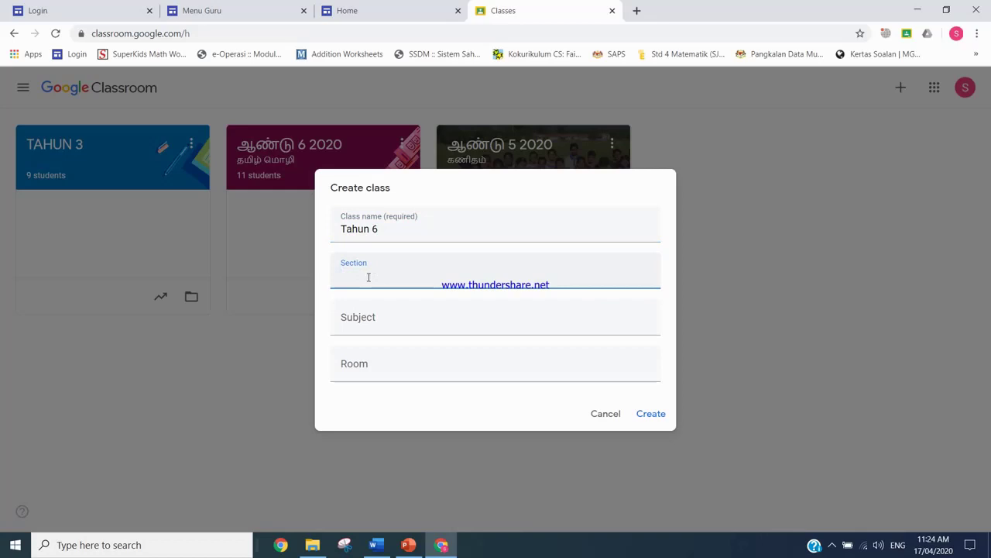
click(368, 319)
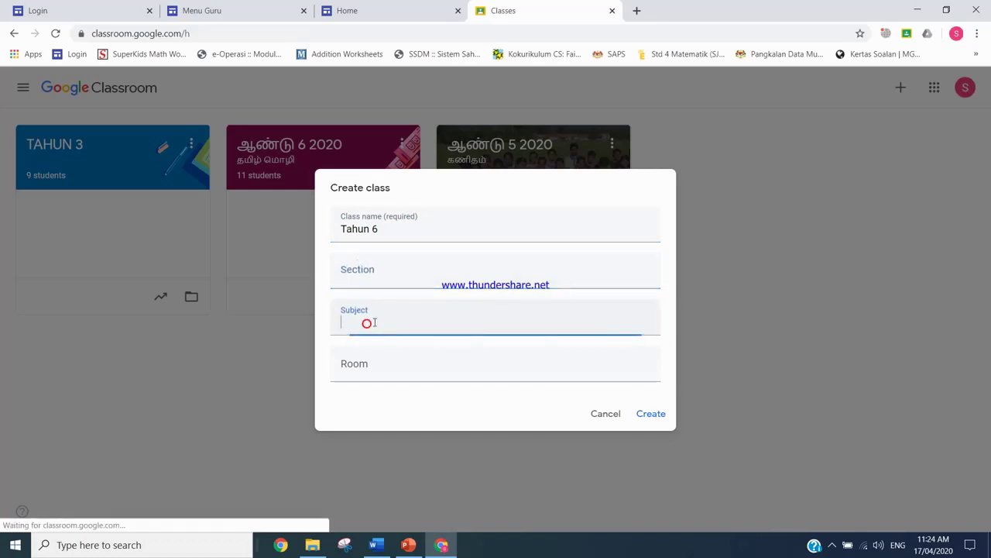
text(Mat)
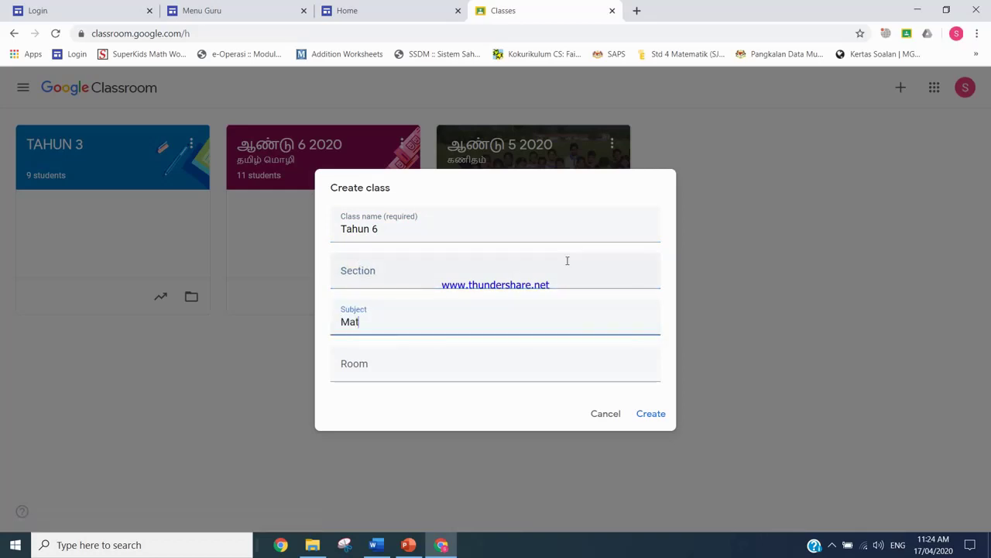
text(ematik)
click(378, 363)
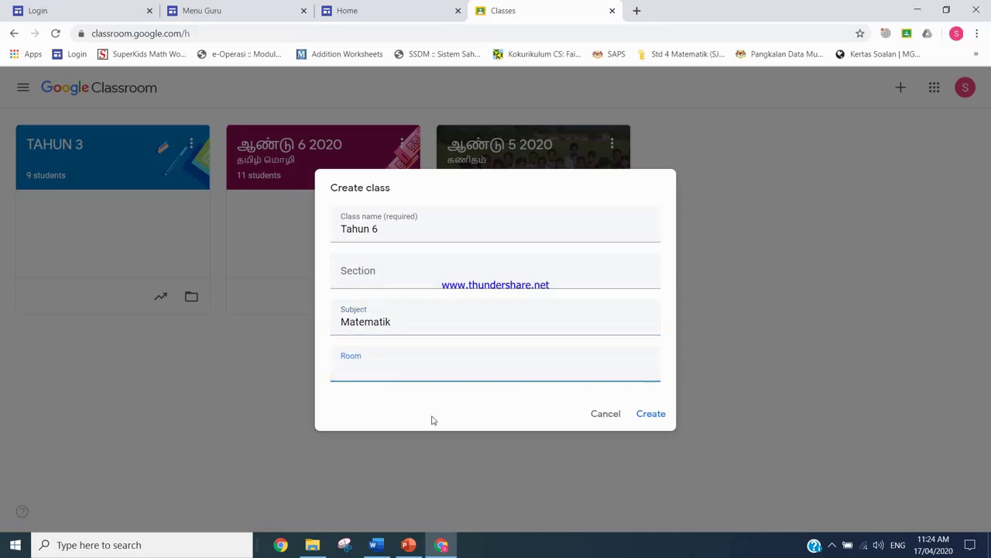
click(649, 414)
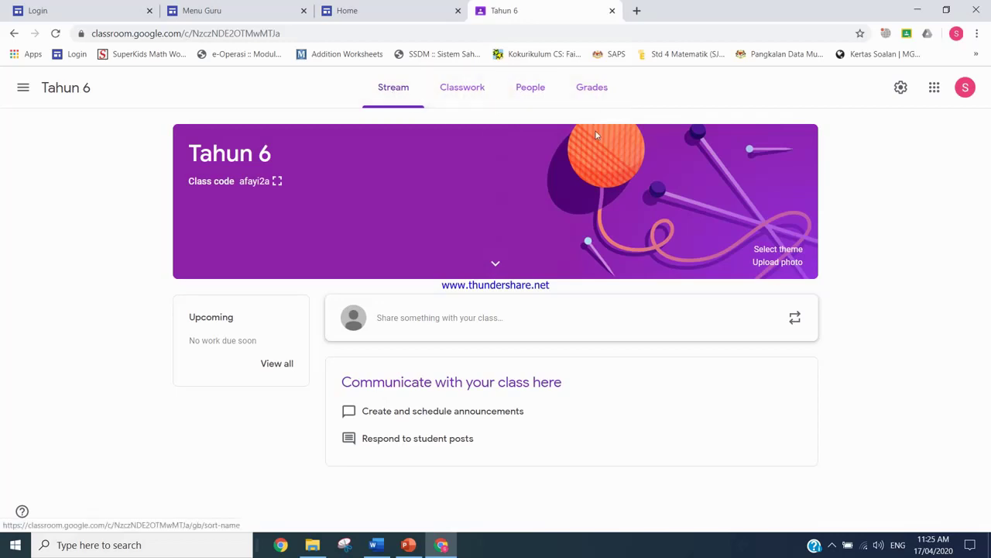
Step: Show the new class's members, view the student invitation form, and close it without inviting anyone
click(520, 85)
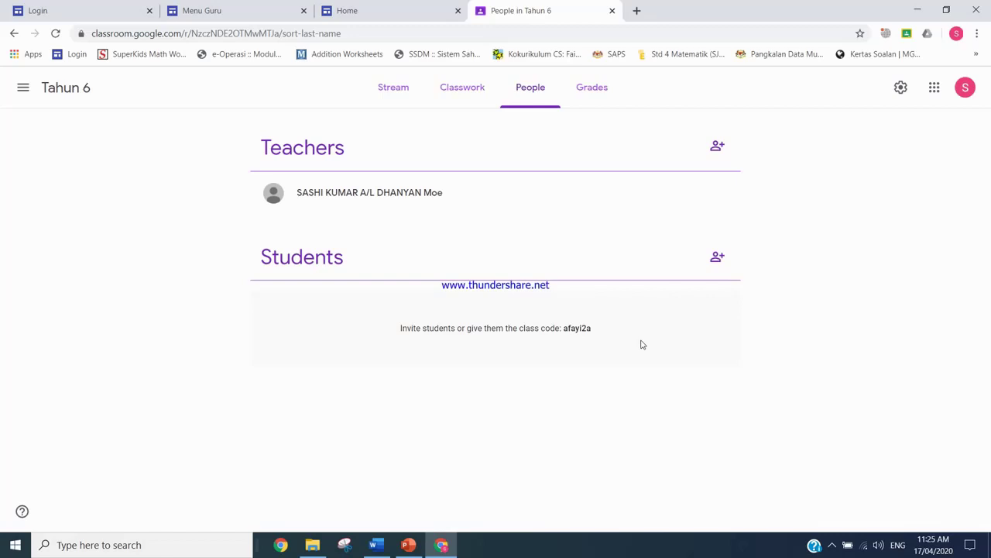
click(716, 259)
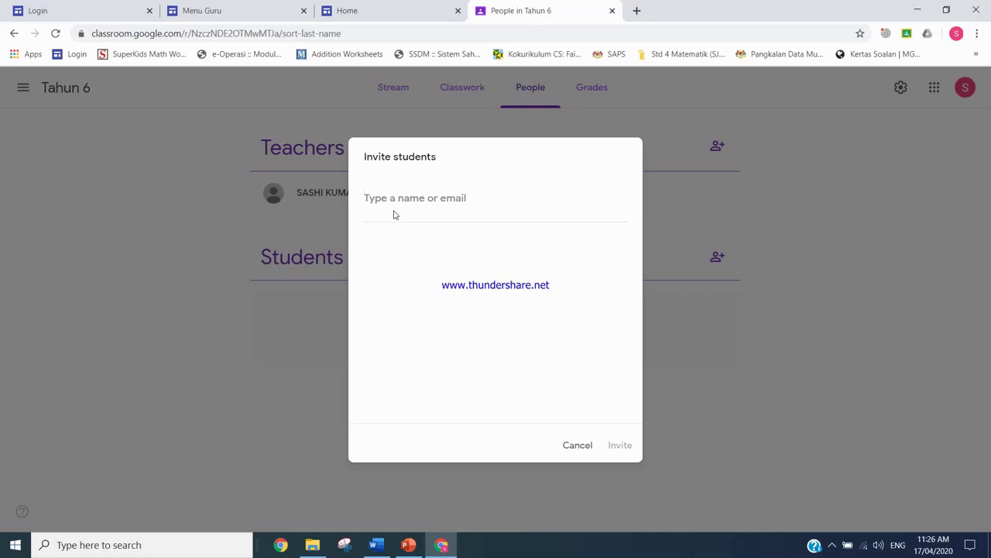
click(428, 208)
click(586, 447)
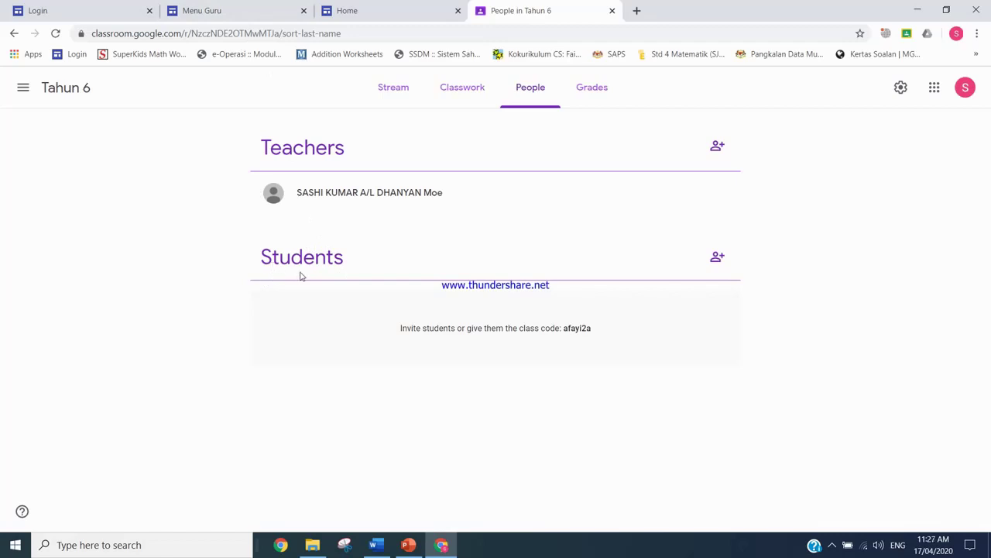
click(102, 15)
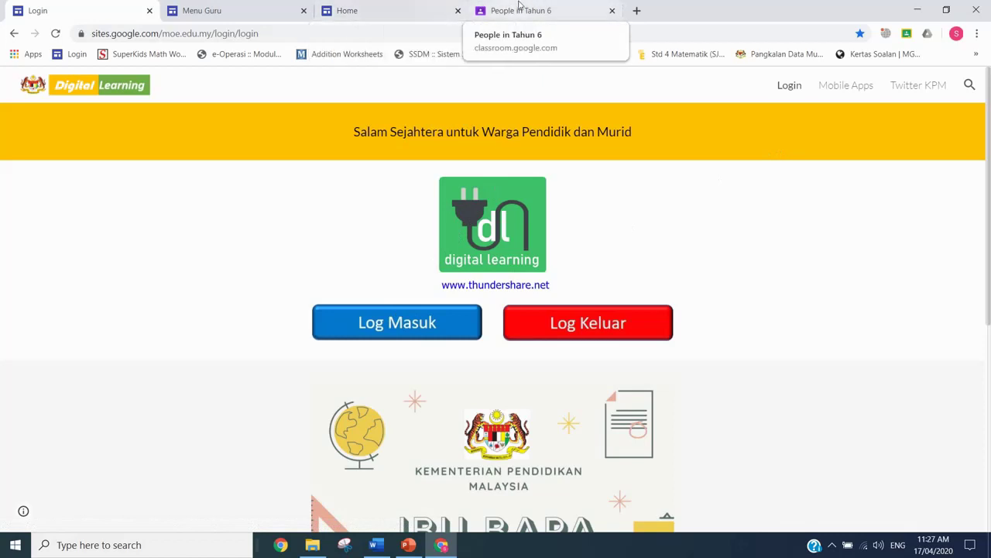
click(547, 6)
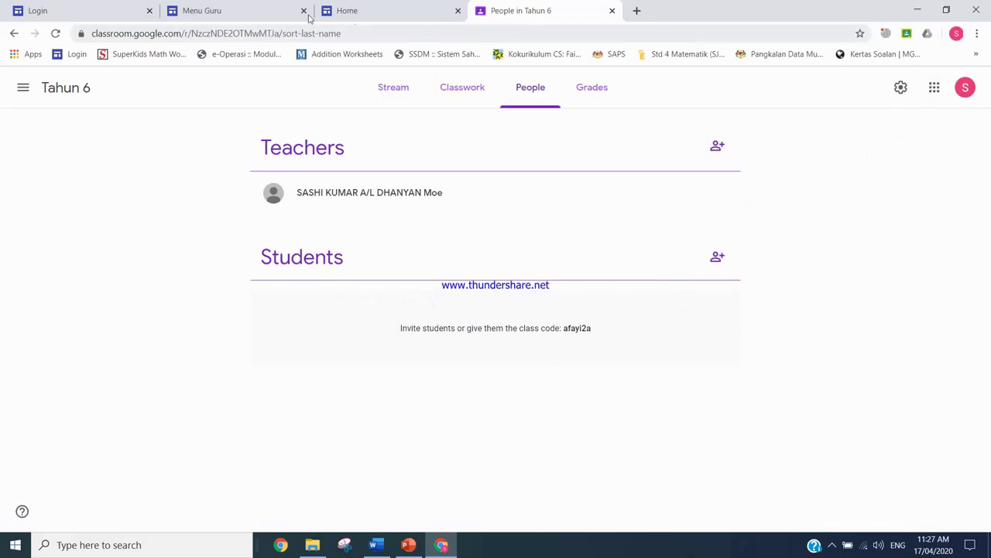
click(219, 6)
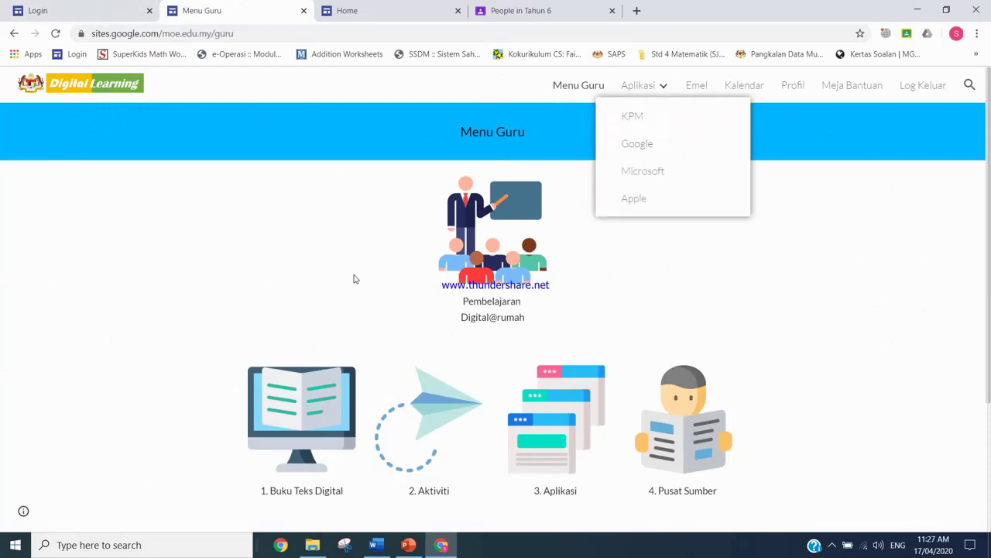
click(385, 7)
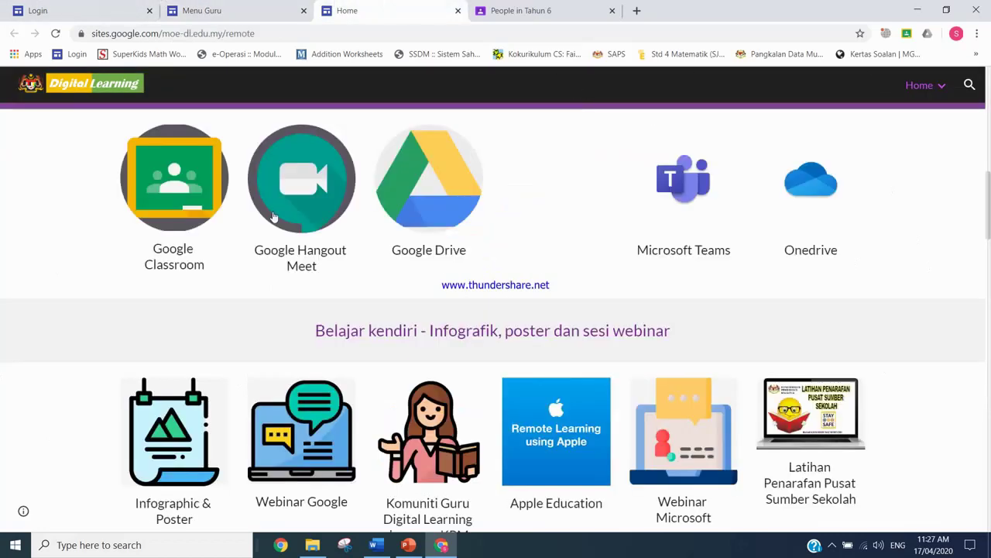
click(511, 10)
click(89, 10)
click(532, 10)
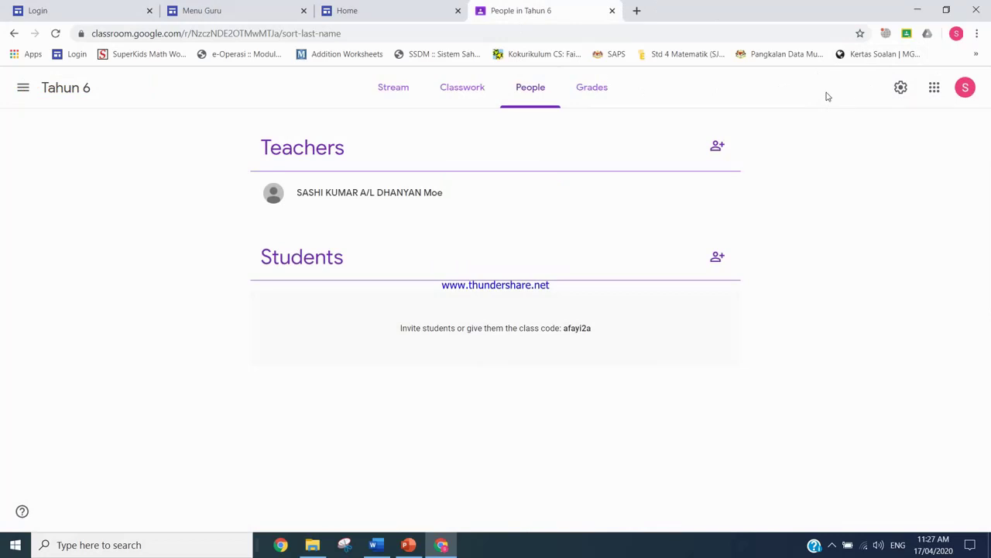
click(935, 91)
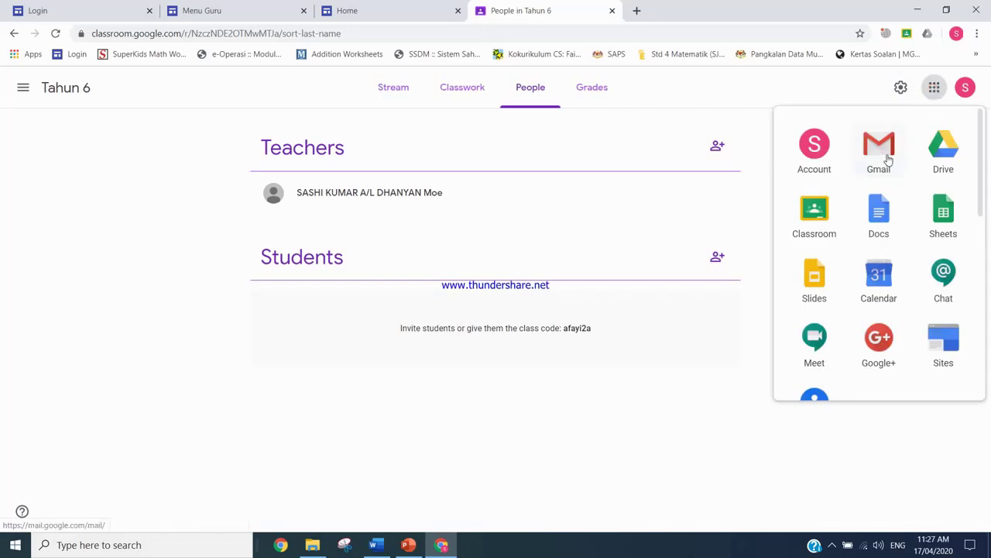
click(760, 132)
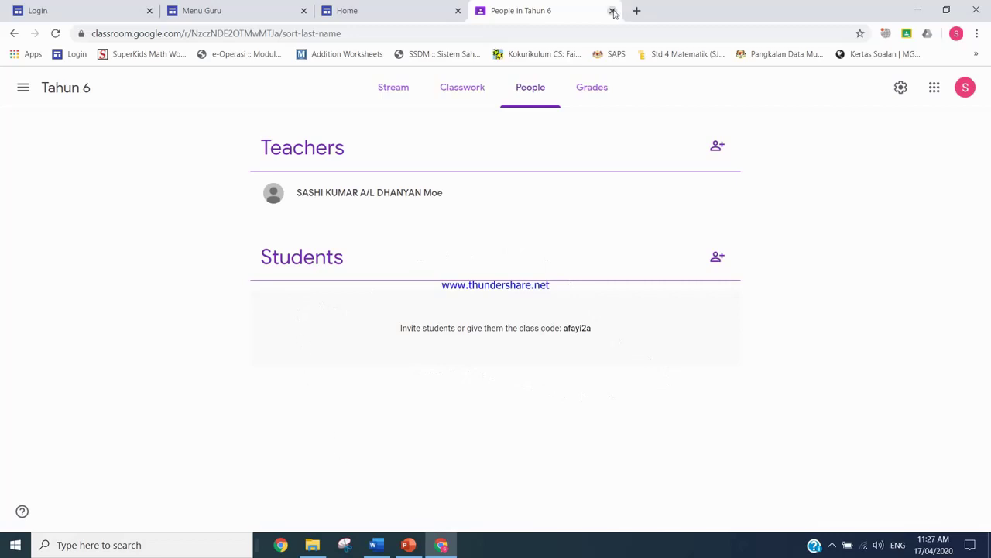
Step: Open the ஆண்டு 6 2020 தமிழ் மொழி class from the class overview and review its student roster
click(28, 88)
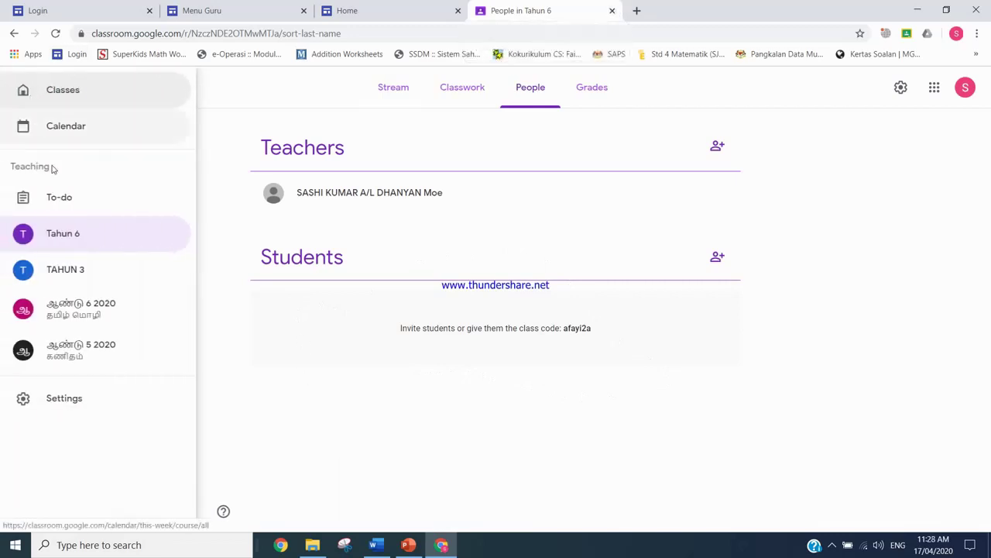
click(88, 91)
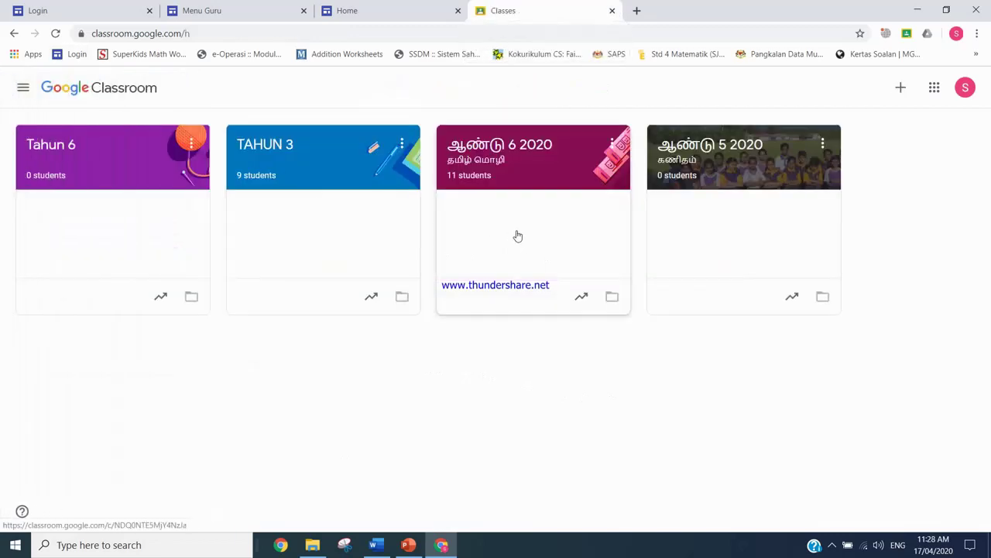
click(519, 177)
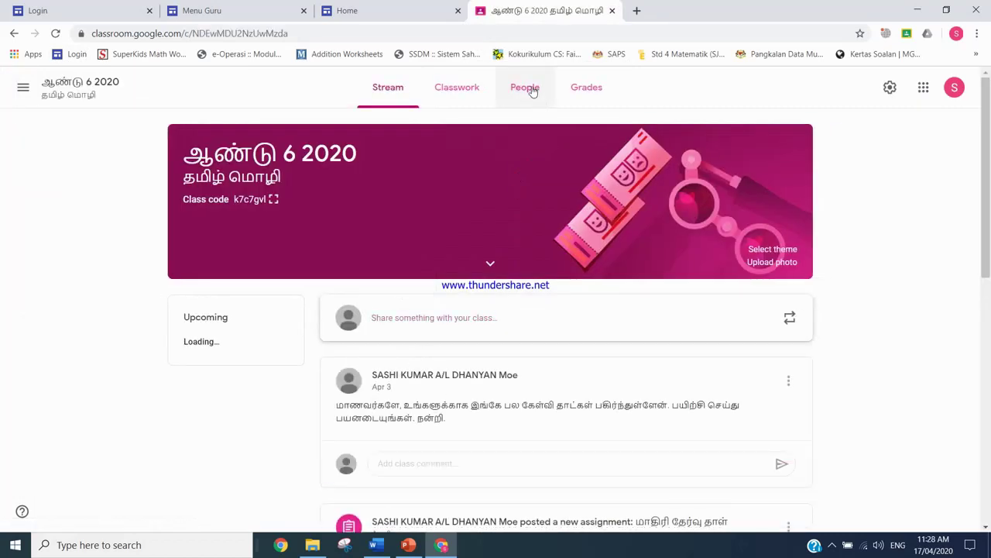
click(527, 87)
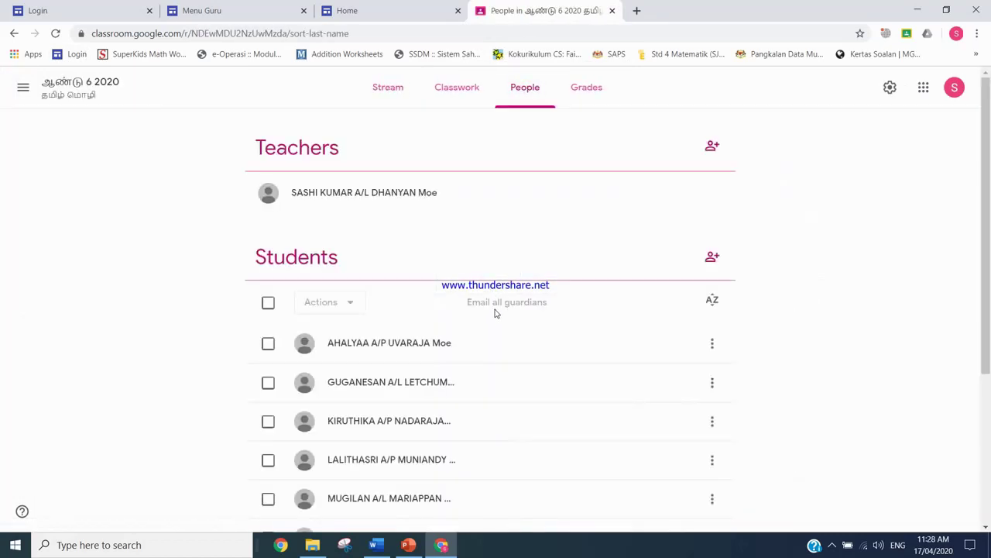
scroll(496, 313, down, 3)
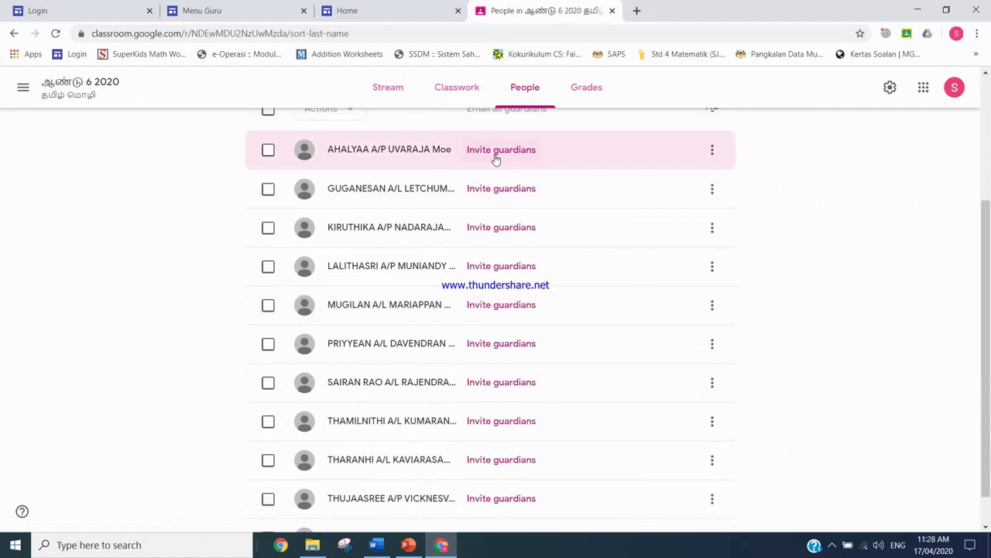
scroll(484, 411, up, 2)
scroll(474, 326, down, 1)
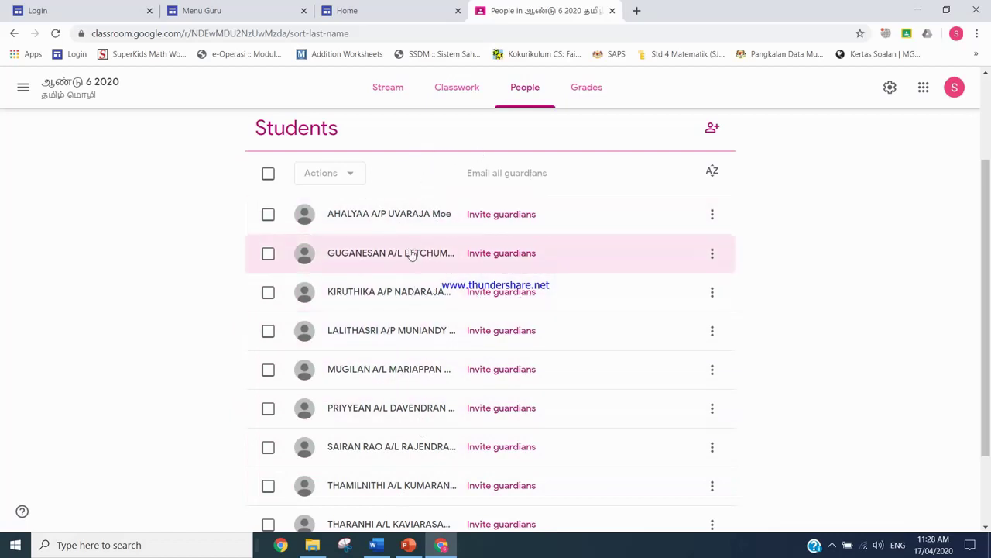
scroll(414, 253, up, 2)
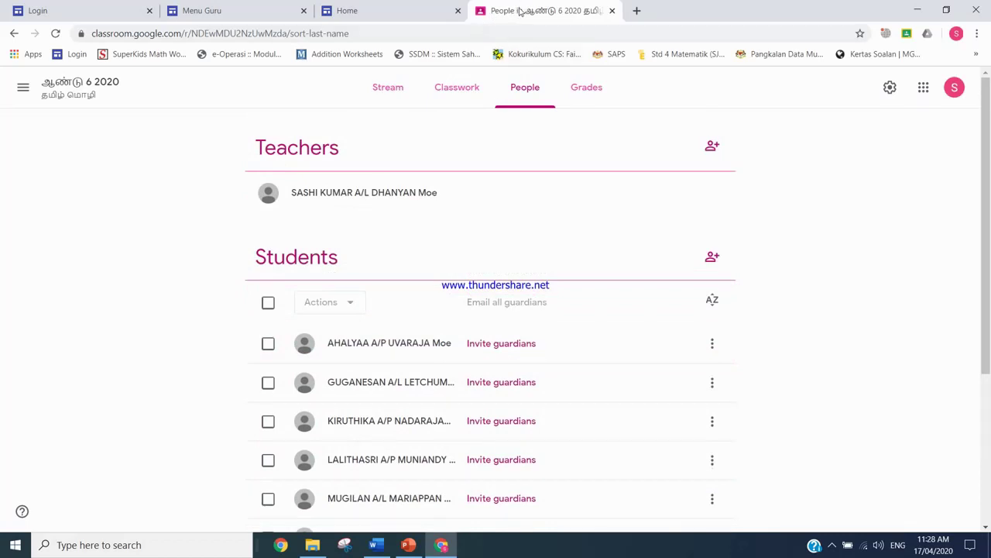
Step: Show the list of taught classes for switching away from the current class
click(23, 87)
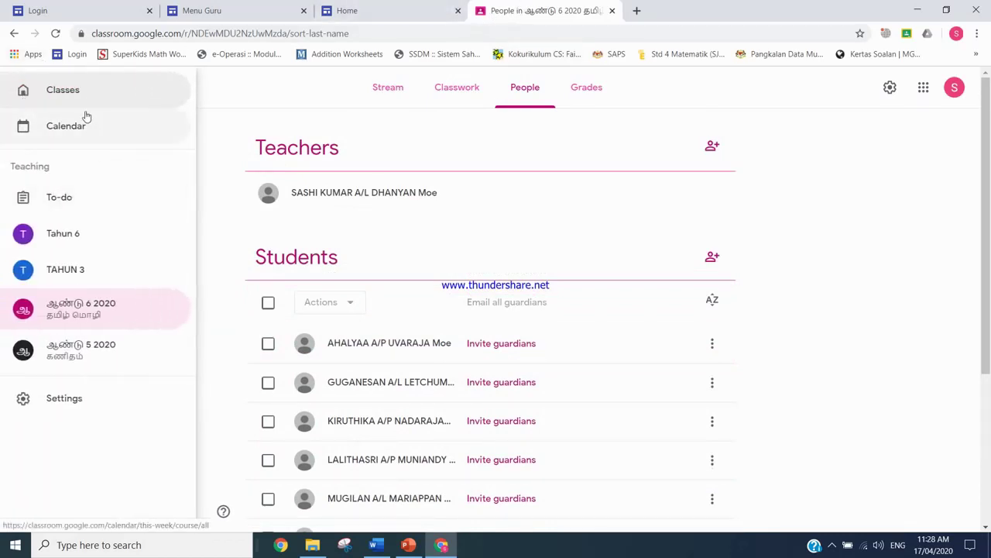